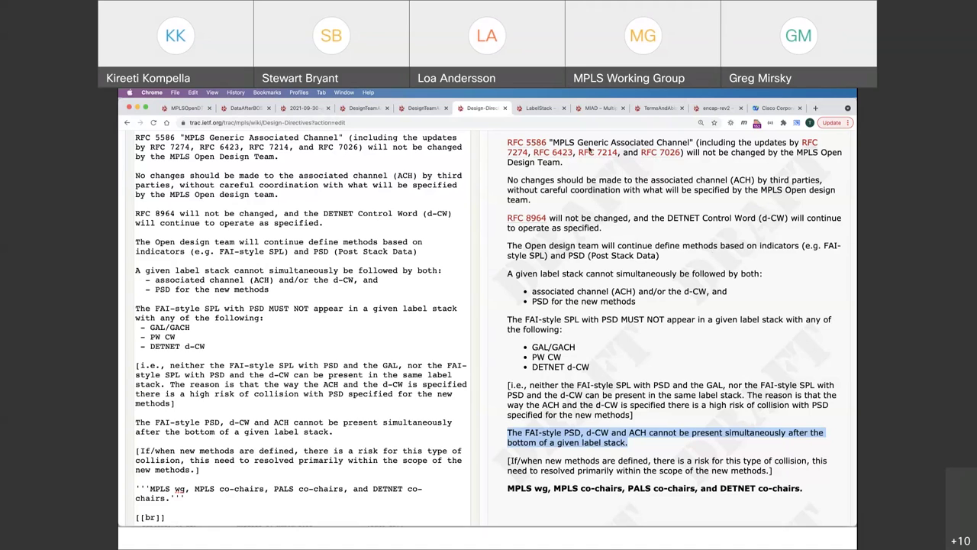
Open blank lines under the DesignTeamActionItems page title, after glancing at the Design-Directives page.
{"action": "left_click", "coordinate": [409, 109]}
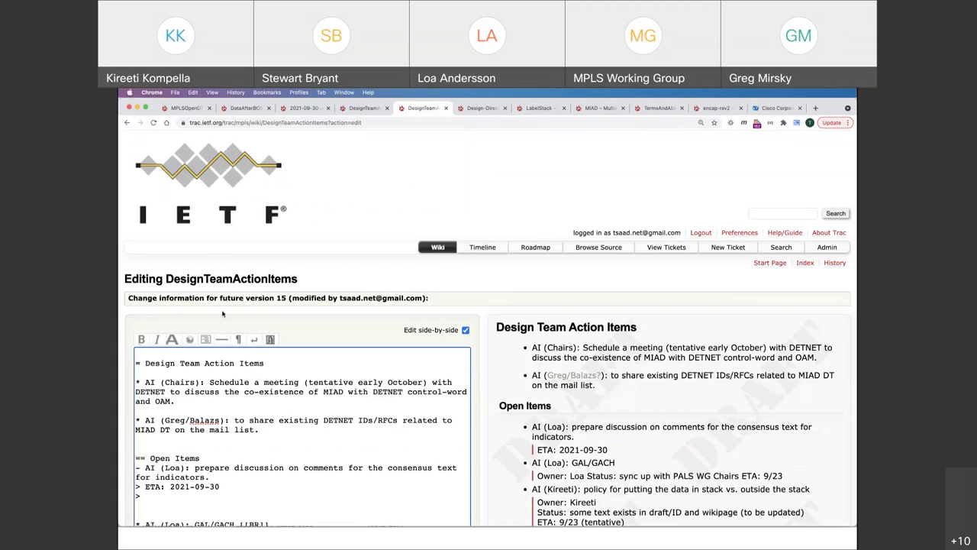
{"action": "left_click", "coordinate": [283, 365]}
{"action": "key", "text": "Return"}
{"action": "key", "text": "Return"}
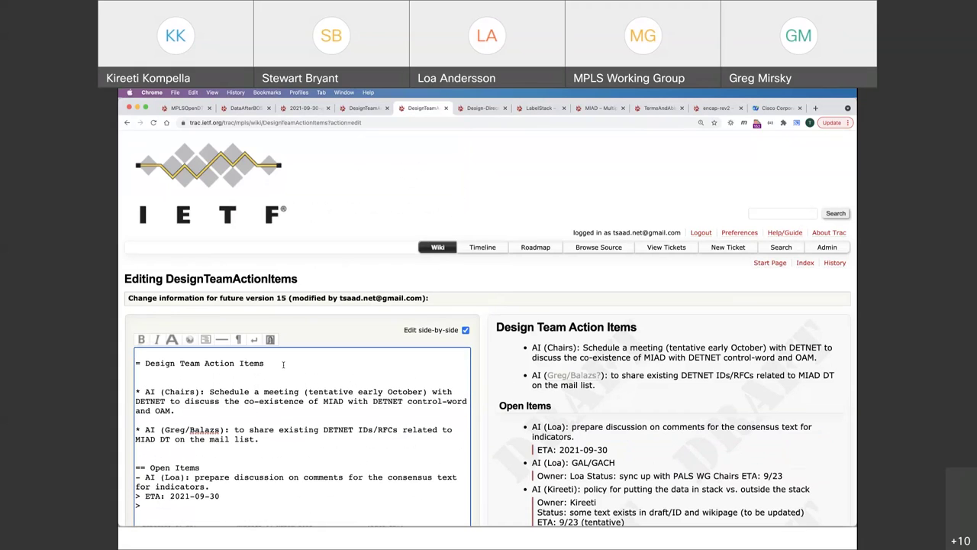
{"action": "left_click", "coordinate": [483, 109]}
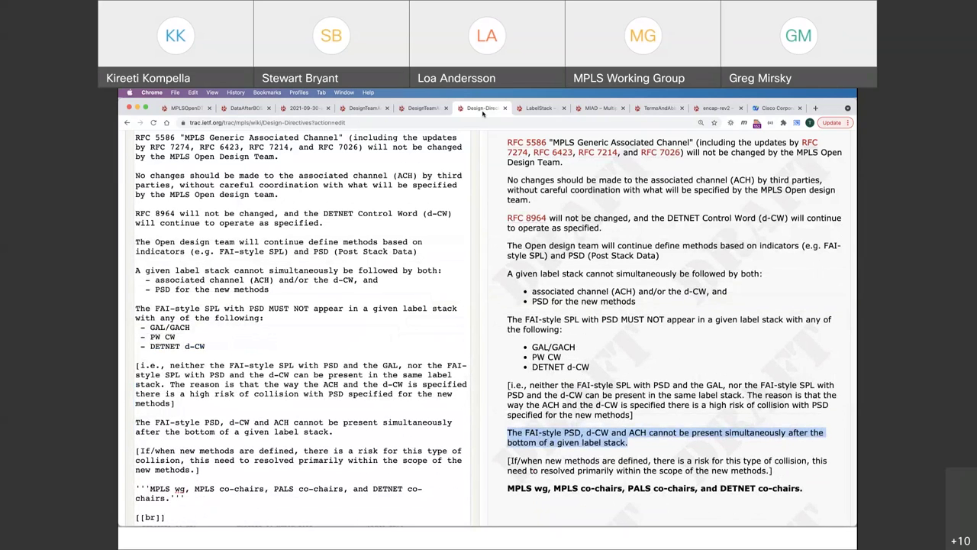
{"action": "left_click", "coordinate": [410, 109]}
Add the bullet '* MPLS Payload 1st Nibble Registry:' under the title.
{"action": "left_click", "coordinate": [171, 385]}
{"action": "type", "text": "* MPLS"}
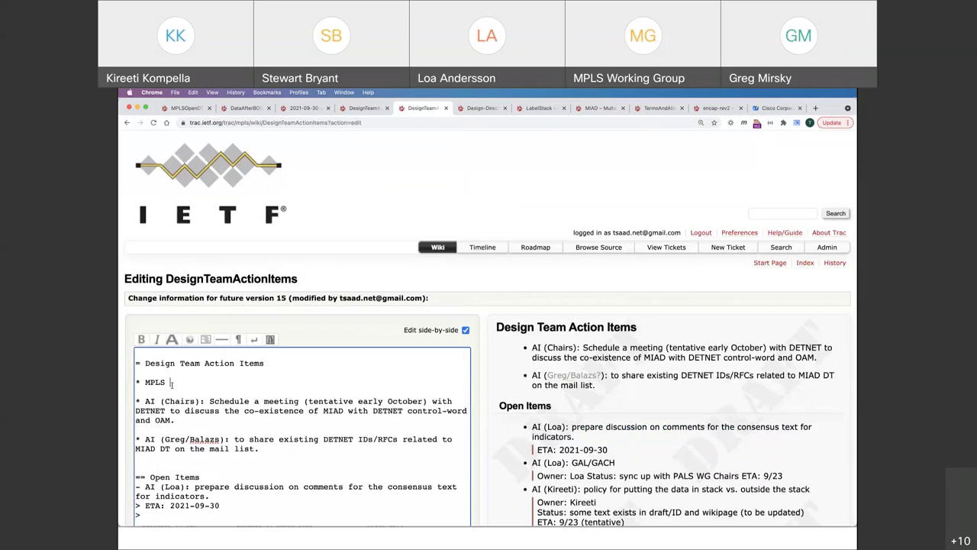
{"action": "type", "text": " Payload 1st Nibble Registry:"}
{"action": "key", "text": "Return"}
Reword the item to 'AI: Do we need an MPLS Payload's 1st Nibble Registry?' and start a '>' line.
{"action": "key", "text": "Up"}
{"action": "key", "text": "Right"}
{"action": "key", "text": "Right"}
{"action": "type", "text": "AI: Do we nee"}
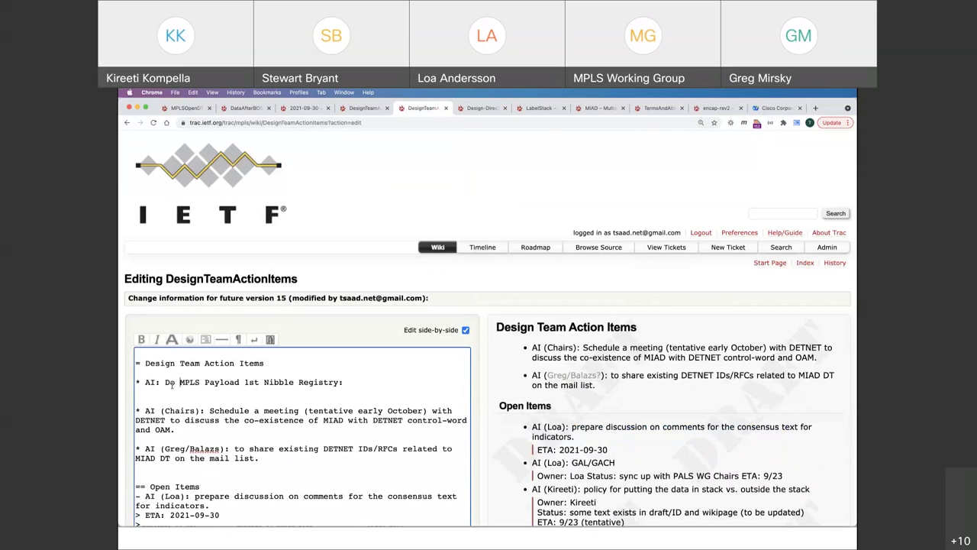
{"action": "type", "text": "d an"}
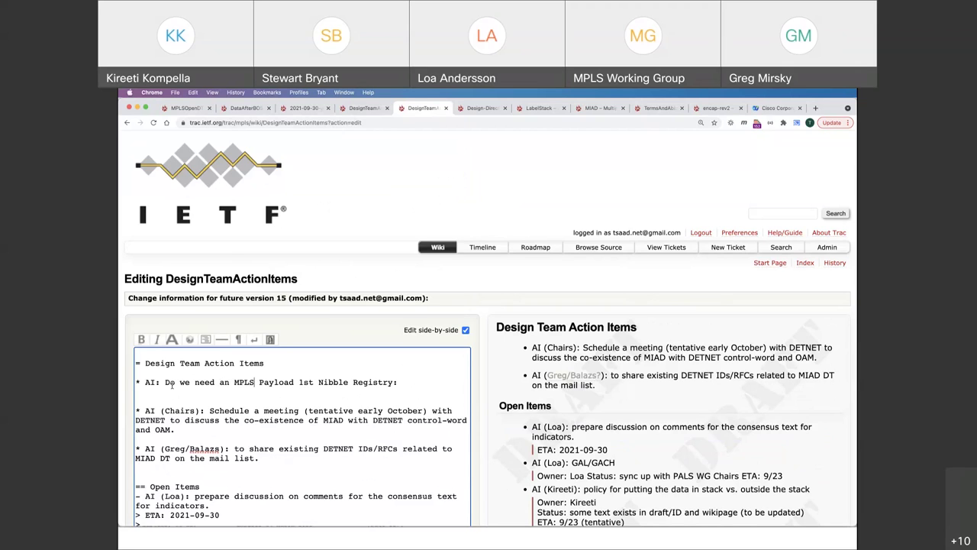
{"action": "key", "text": "Right"}
{"action": "key", "text": "Right"}
{"action": "key", "text": "Right"}
{"action": "key", "text": "Right"}
{"action": "key", "text": "Right"}
{"action": "key", "text": "Right"}
{"action": "type", "text": "'s"}
{"action": "key", "text": "End"}
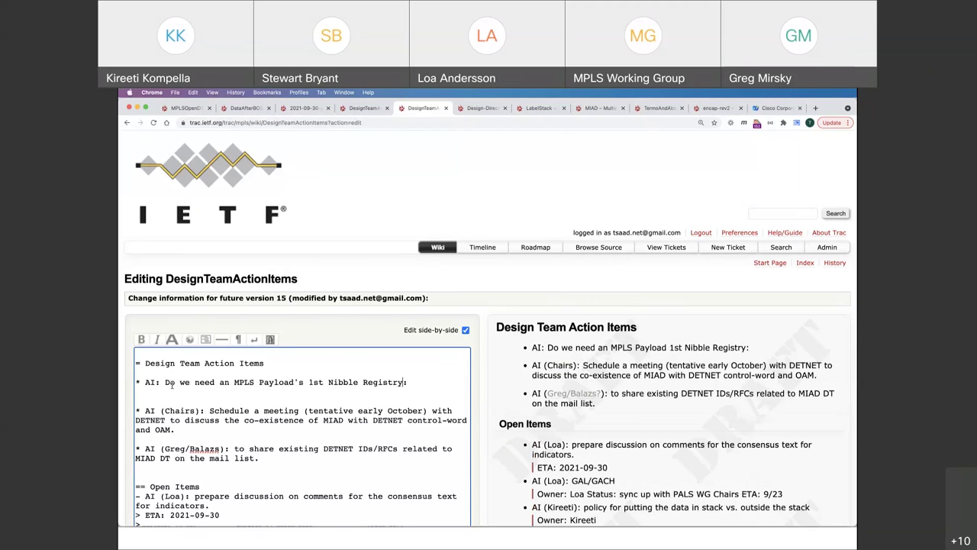
{"action": "key", "text": "BackSpace"}
{"action": "type", "text": "?"}
{"action": "key", "text": "Return"}
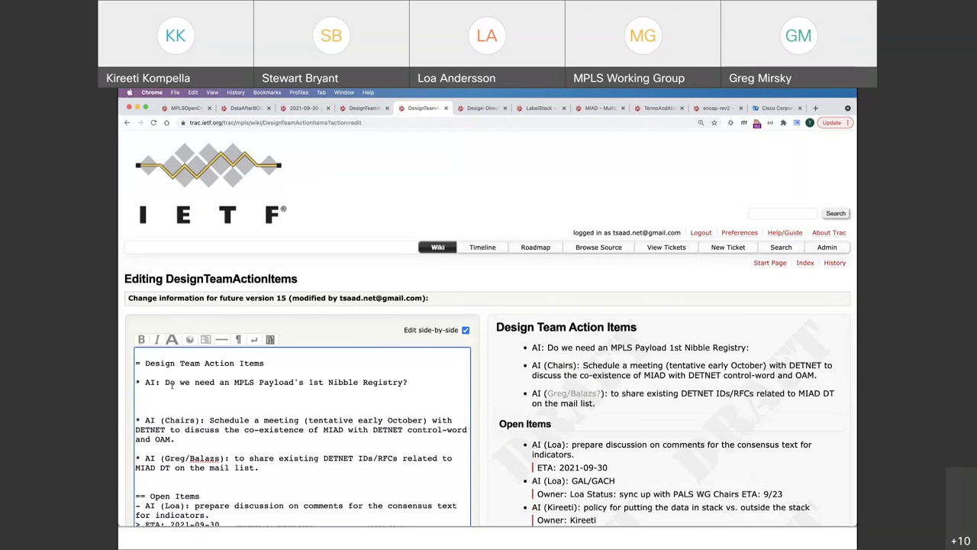
{"action": "type", "text": ">"}
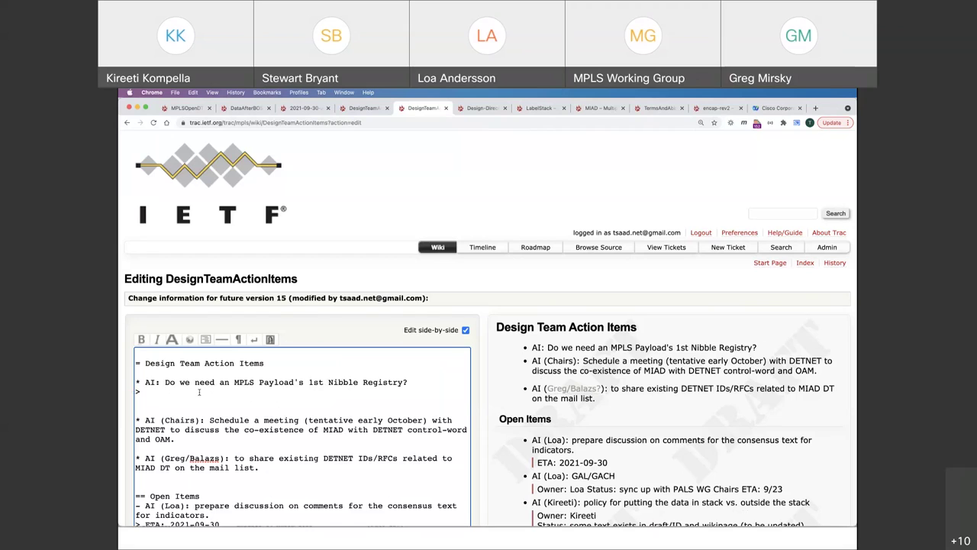
Make the item read 'AI: We need an MPLS Payload's 1st Nibble Registry' and add an Owners line naming three members.
{"action": "key", "text": "shift+Right"}
{"action": "key", "text": "shift+Right"}
{"action": "key", "text": "shift+Right"}
{"action": "key", "text": "shift+Right"}
{"action": "type", "text": "W"}
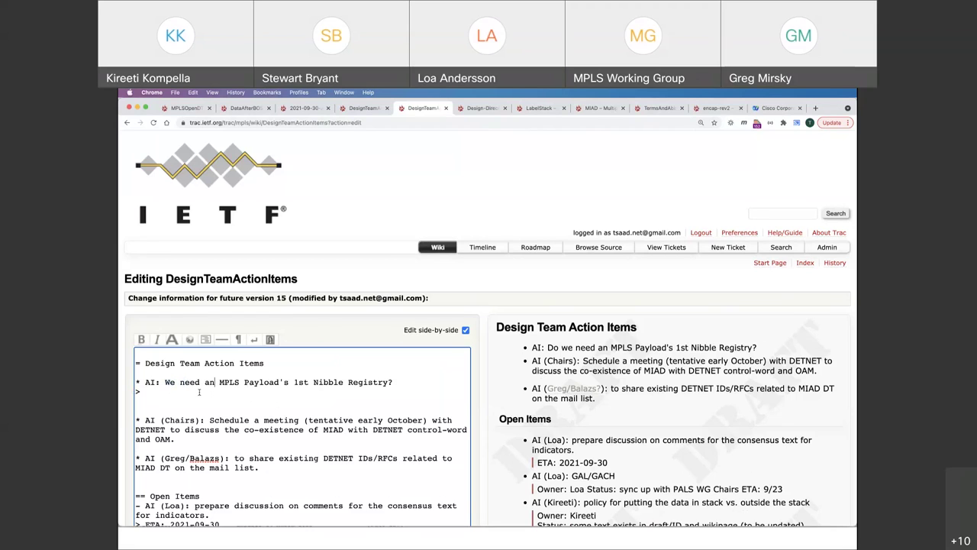
{"action": "key", "text": "BackSpace"}
{"action": "type", "text": "Owners: Kireeti, Stewart, Mathew"}
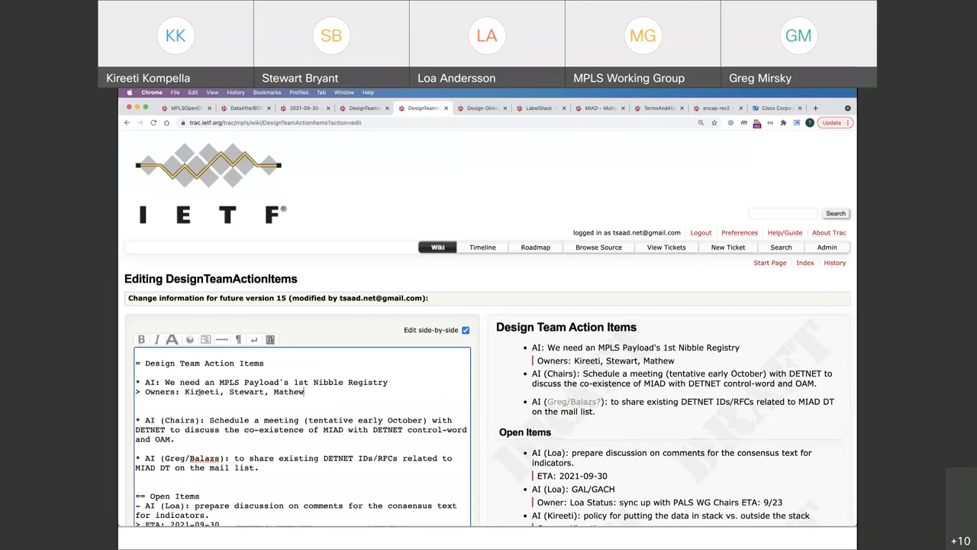
Fix the misspelled owner name and append a fourth owner to the Owners line.
{"action": "key", "text": "Left"}
{"action": "key", "text": "Left"}
{"action": "key", "text": "Left"}
{"action": "key", "text": "Left"}
{"action": "type", "text": "t"}
{"action": "type", "text": ", Greg"}
Add the line '> ETA: Target IETF112' below the Owners line.
{"action": "key", "text": "Return"}
{"action": "type", "text": "> ETA:"}
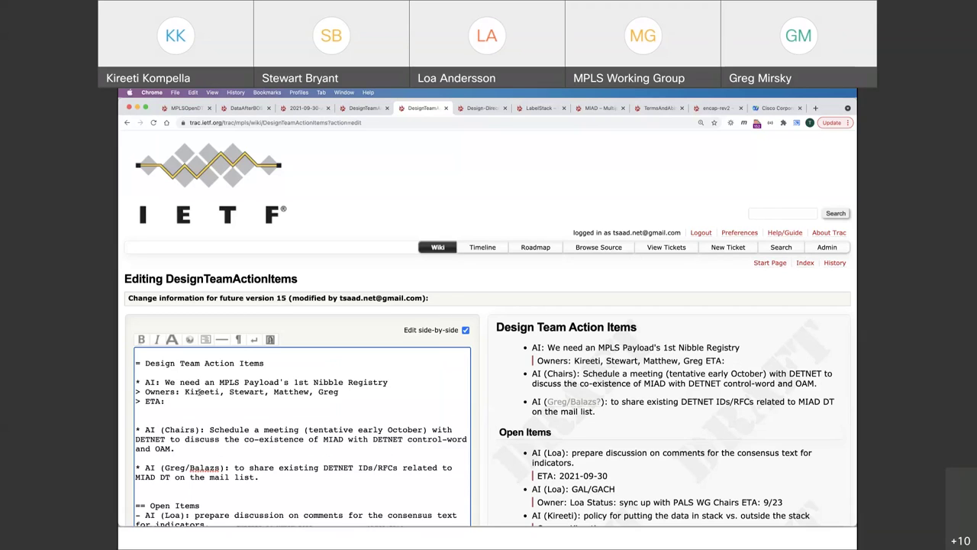
{"action": "type", "text": "Target"}
{"action": "type", "text": " 112"}
{"action": "key", "text": "Left"}
{"action": "key", "text": "Left"}
{"action": "key", "text": "Left"}
{"action": "type", "text": "ietf"}
{"action": "key", "text": "Right"}
{"action": "key", "text": "Right"}
{"action": "key", "text": "Right"}
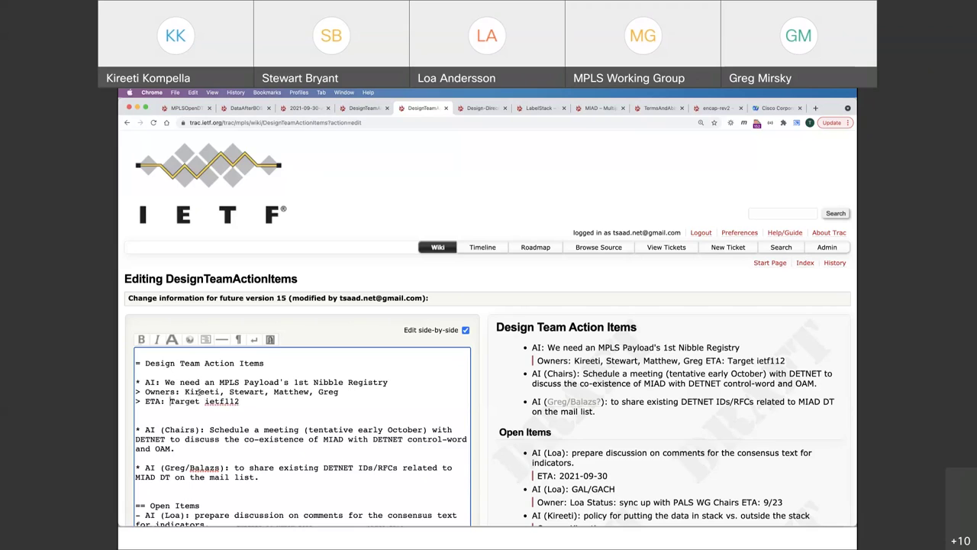
{"action": "key", "text": "End"}
{"action": "key", "text": "shift+Right"}
{"action": "key", "text": "shift+Right"}
{"action": "key", "text": "shift+Right"}
{"action": "key", "text": "shift+Right"}
{"action": "type", "text": "IETF"}
Move back through the item and Owners lines, then open a new line after the ETA line.
{"action": "key", "text": "Up"}
{"action": "key", "text": "Up"}
{"action": "key", "text": "Right"}
{"action": "key", "text": "Right"}
{"action": "key", "text": "Right"}
{"action": "key", "text": "Right"}
{"action": "key", "text": "Right"}
{"action": "key", "text": "Right"}
{"action": "key", "text": "Right"}
{"action": "key", "text": "Right"}
{"action": "key", "text": "Right"}
{"action": "key", "text": "Right"}
{"action": "key", "text": "Right"}
{"action": "key", "text": "Right"}
{"action": "key", "text": "Right"}
{"action": "key", "text": "Right"}
{"action": "key", "text": "Right"}
{"action": "key", "text": "Right"}
{"action": "key", "text": "Down"}
{"action": "key", "text": "super+Left"}
{"action": "key", "text": "alt+Right"}
{"action": "key", "text": "super+Right"}
{"action": "key", "text": "Return"}
Add a 'Note:' line with the sub-point '> - Only 16 are possible (4-bits)'.
{"action": "type", "text": "< "}
{"action": "type", "text": "> Note:"}
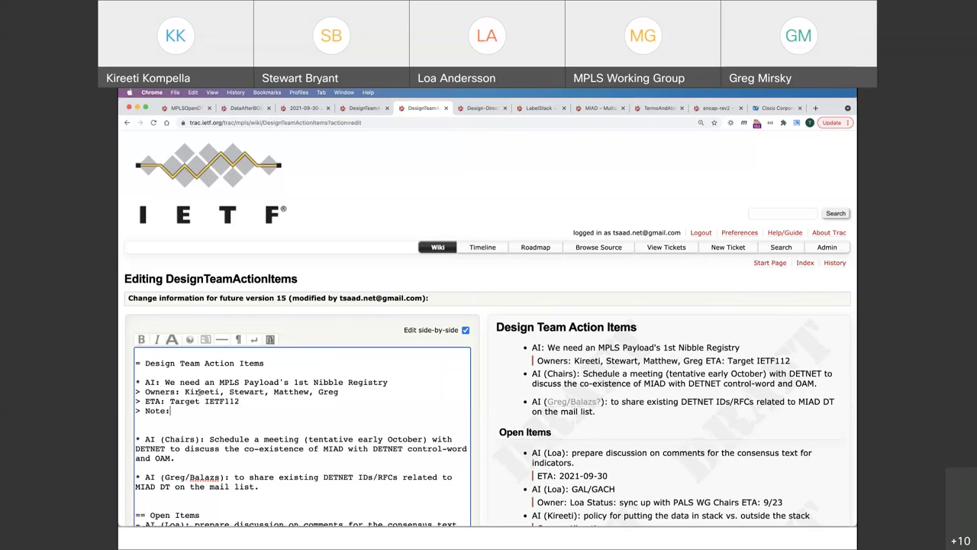
{"action": "key", "text": "Return"}
{"action": "type", "text": "-"}
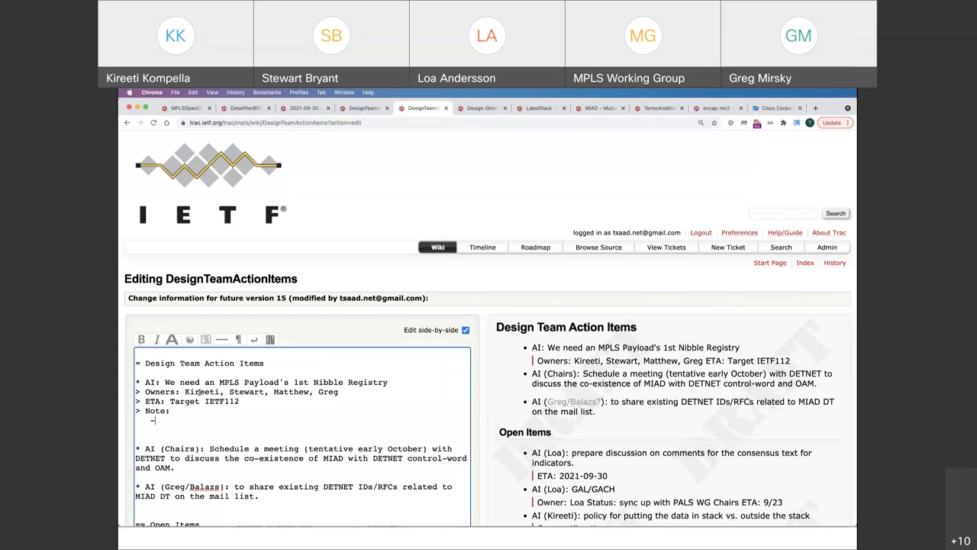
{"action": "key", "text": "BackSpace"}
{"action": "type", "text": "> - Only 16"}
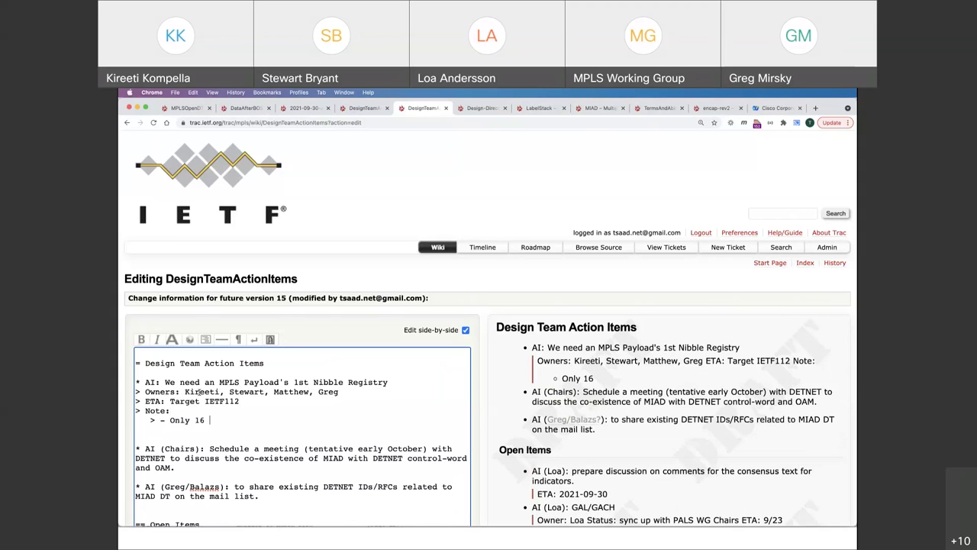
{"action": "type", "text": " are possible (4-bits)"}
Delete the extra empty '> -' bullet and leftover blank line so the note ends after '(4-bits)'.
{"action": "key", "text": "Return"}
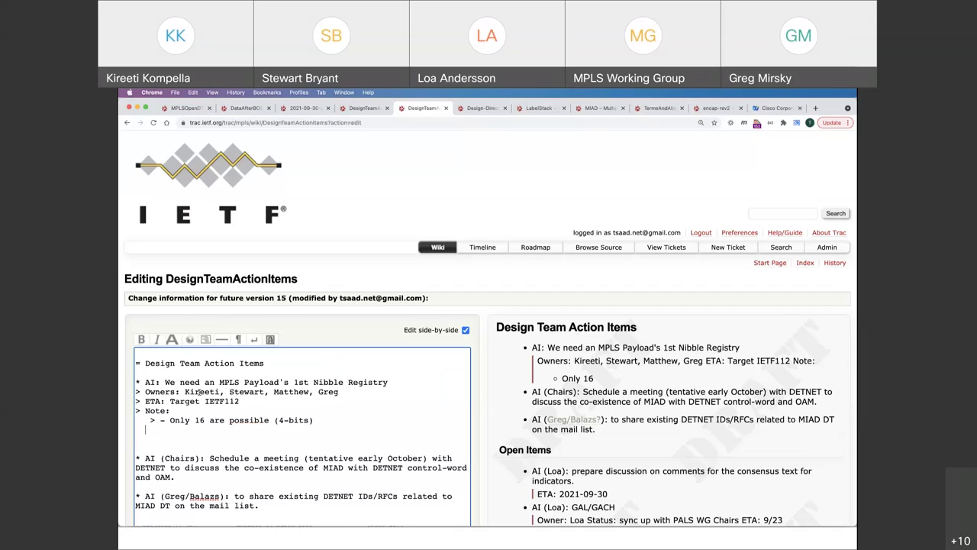
{"action": "type", "text": "> -"}
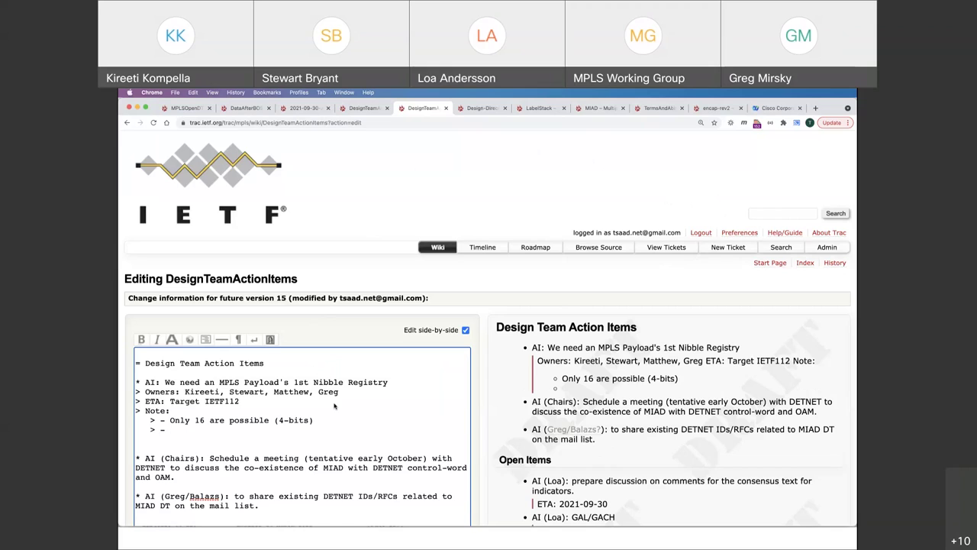
{"action": "scroll", "coordinate": [334, 405], "scroll_direction": "down", "scroll_amount": 1}
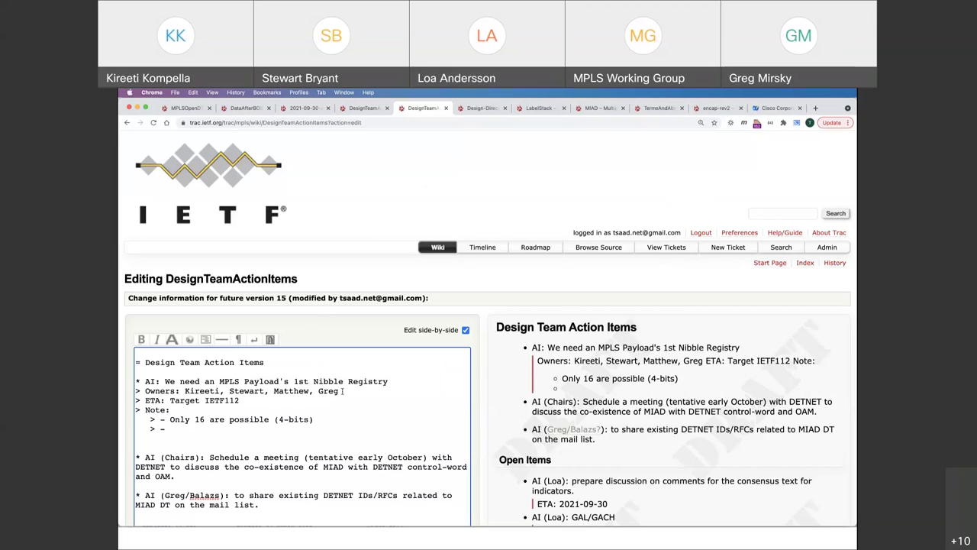
{"action": "type", "text": "Loa"}
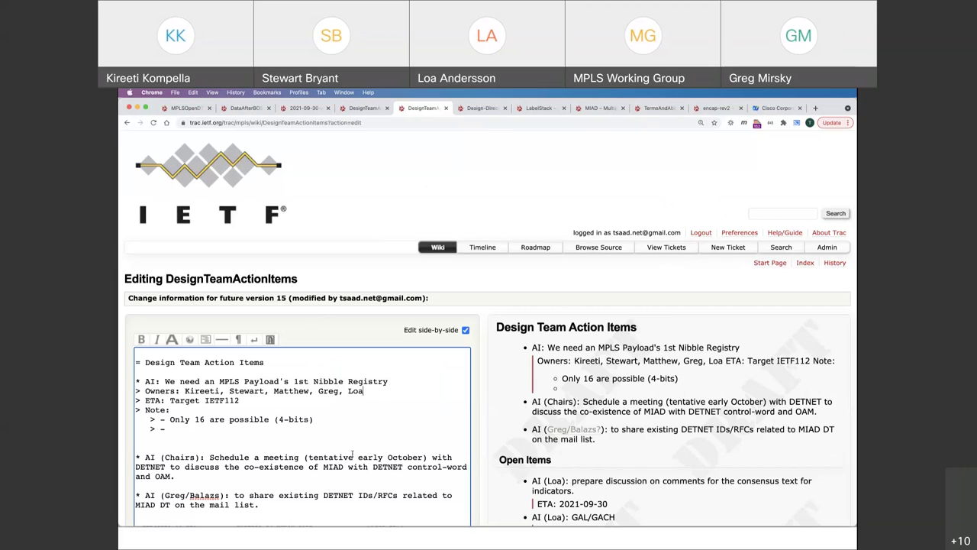
{"action": "left_click", "coordinate": [194, 433]}
{"action": "key", "text": "super+shift+Left"}
{"action": "key", "text": "BackSpace"}
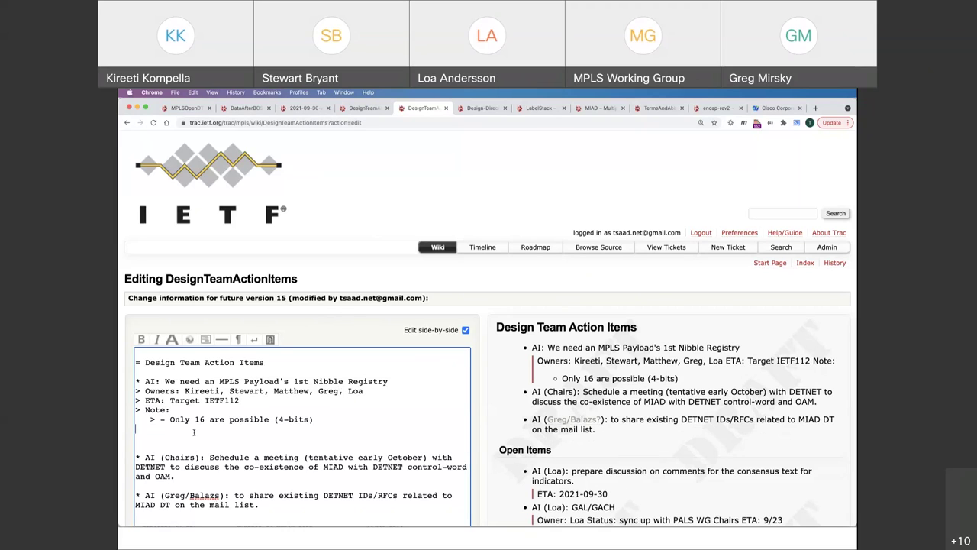
{"action": "key", "text": "BackSpace"}
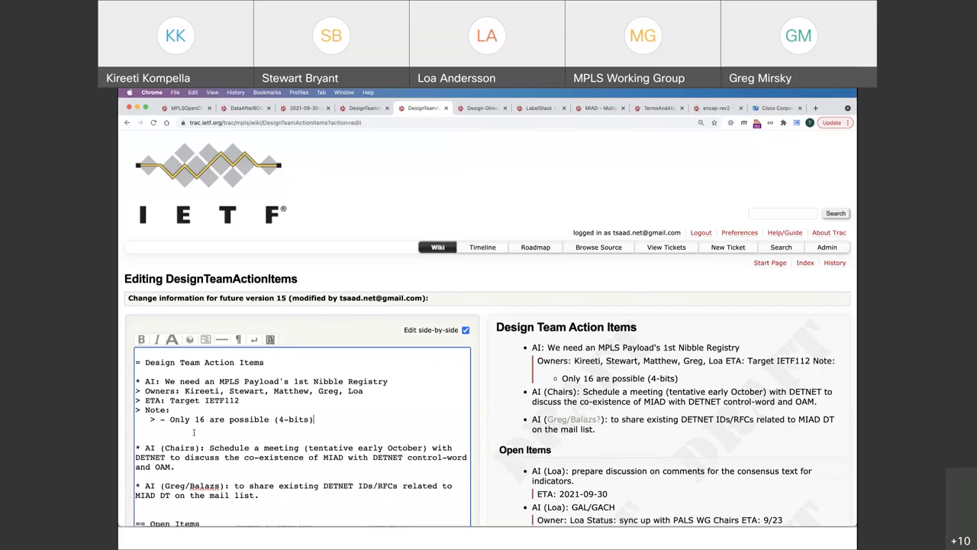
Add note bullets '> - DETNET has 0000 already' and '> - 0001 is taken ?'.
{"action": "key", "text": "Return"}
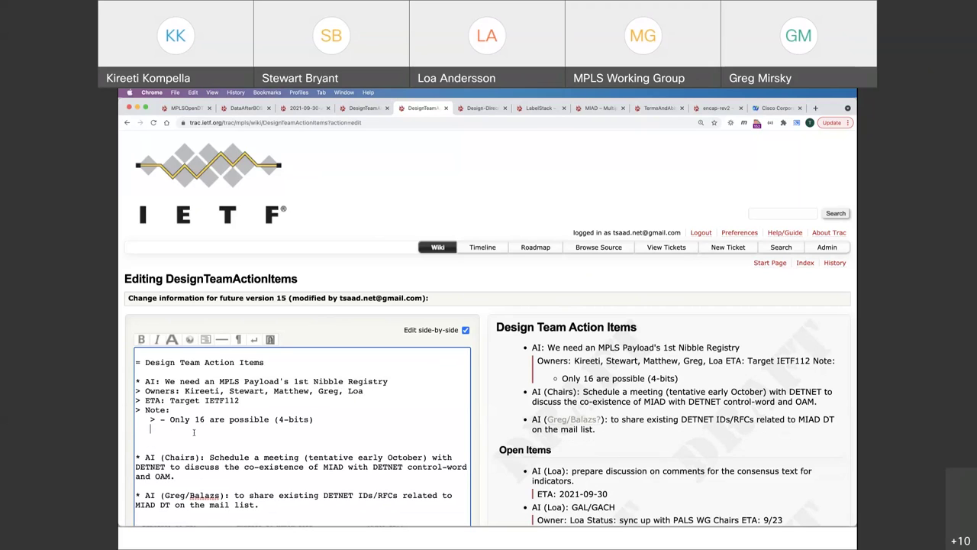
{"action": "type", "text": "> - DETNET s"}
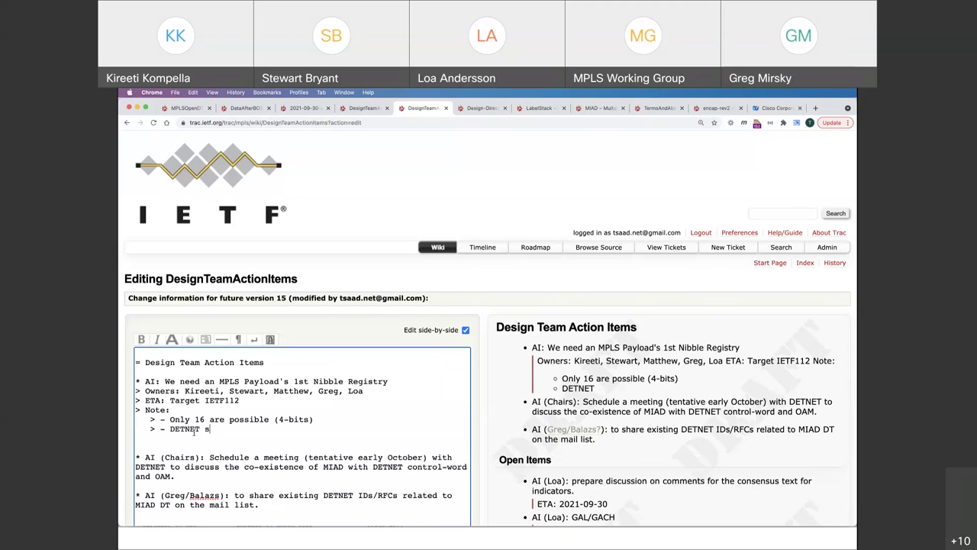
{"action": "type", "text": "tops"}
{"action": "key", "text": "BackSpace"}
{"action": "key", "text": "BackSpace"}
{"action": "key", "text": "BackSpace"}
{"action": "key", "text": "BackSpace"}
{"action": "type", "text": "has 0 al;r"}
{"action": "key", "text": "BackSpace"}
{"action": "key", "text": "BackSpace"}
{"action": "type", "text": "ready"}
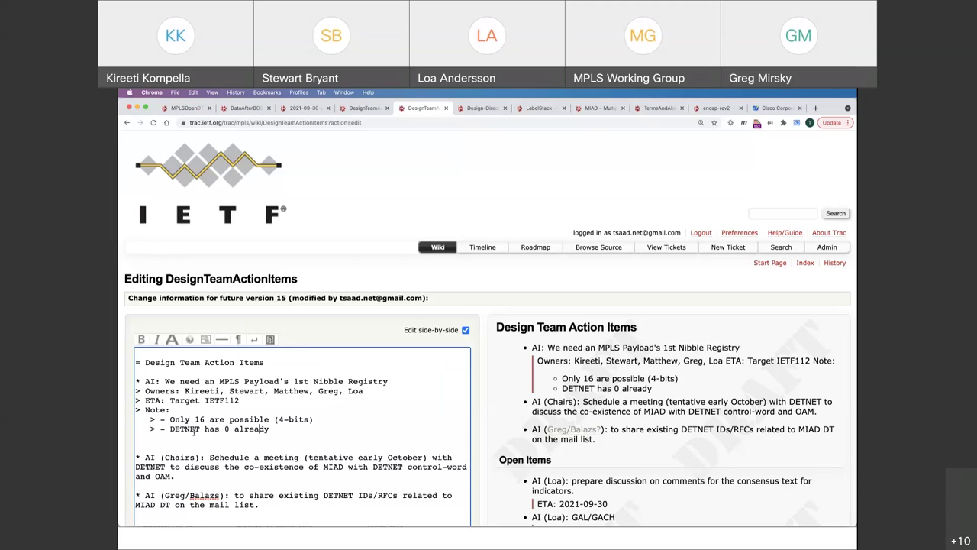
{"action": "type", "text": "0000"}
{"action": "key", "text": "End"}
{"action": "key", "text": "Return"}
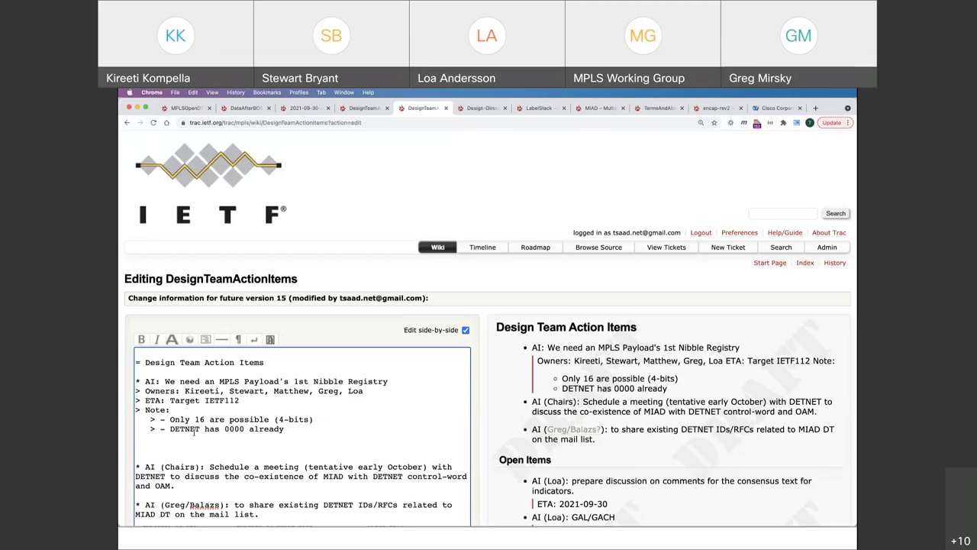
{"action": "type", "text": "> - 0001 is taken ?"}
Rewrite the DETNET bullet to read '0000 is taken by DETNET'.
{"action": "key", "text": "alt+shift+Left"}
{"action": "key", "text": "alt+shift+Left"}
{"action": "key", "text": "alt+shift+Left"}
{"action": "key", "text": "alt+shift+Right"}
{"action": "key", "text": "alt+shift+Right"}
{"action": "key", "text": "alt+shift+Left"}
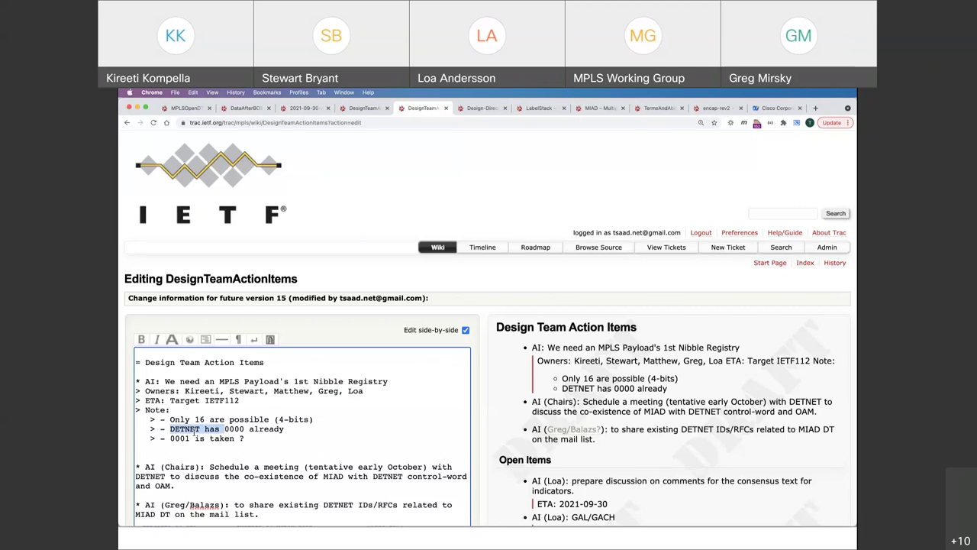
{"action": "key", "text": "BackSpace"}
{"action": "key", "text": "alt+Right"}
{"action": "type", "text": "is taken by"}
{"action": "key", "text": "alt+shift+Right"}
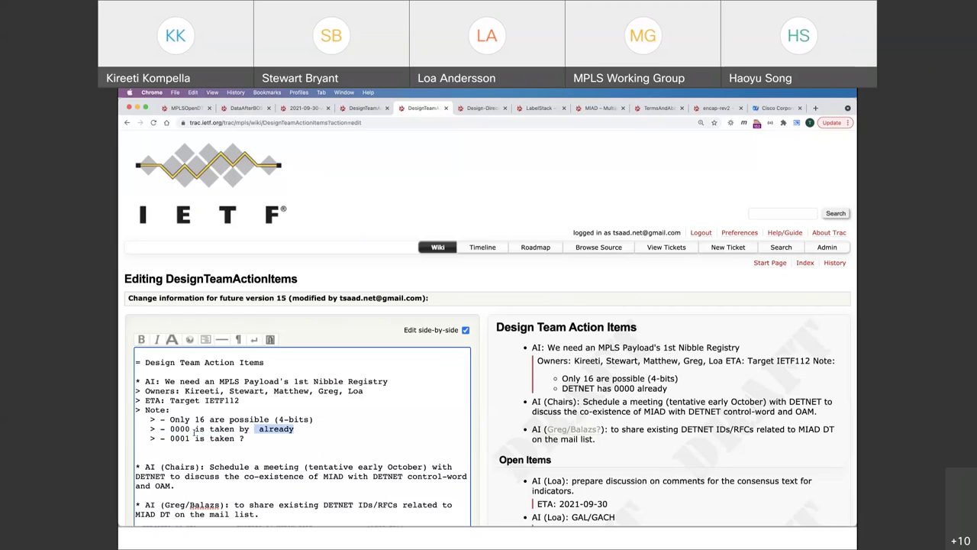
{"action": "key", "text": "BackSpace"}
{"action": "type", "text": "DETNET?"}
Change the second bullet to '0001 is taken by ?' and drop the question mark after DETNET.
{"action": "key", "text": "super+shift+Left"}
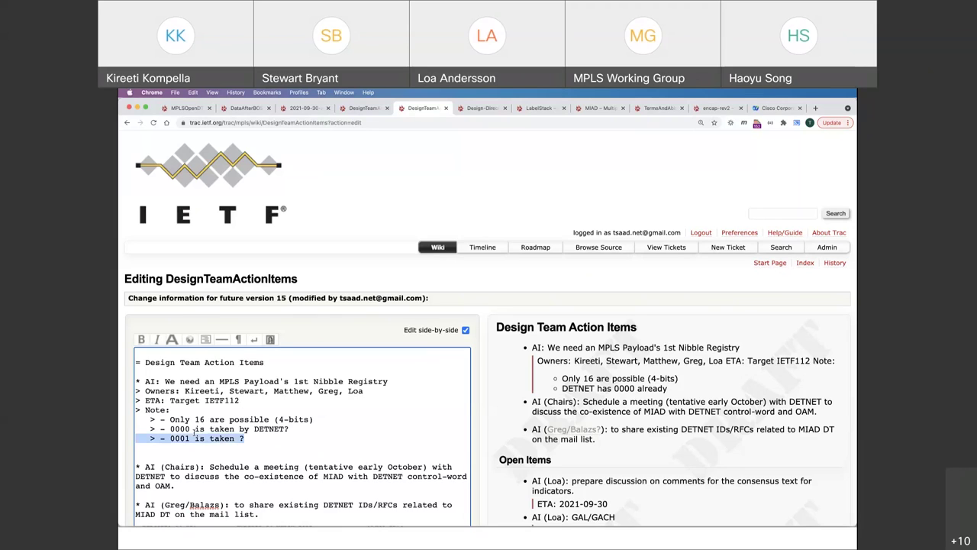
{"action": "key", "text": "Down"}
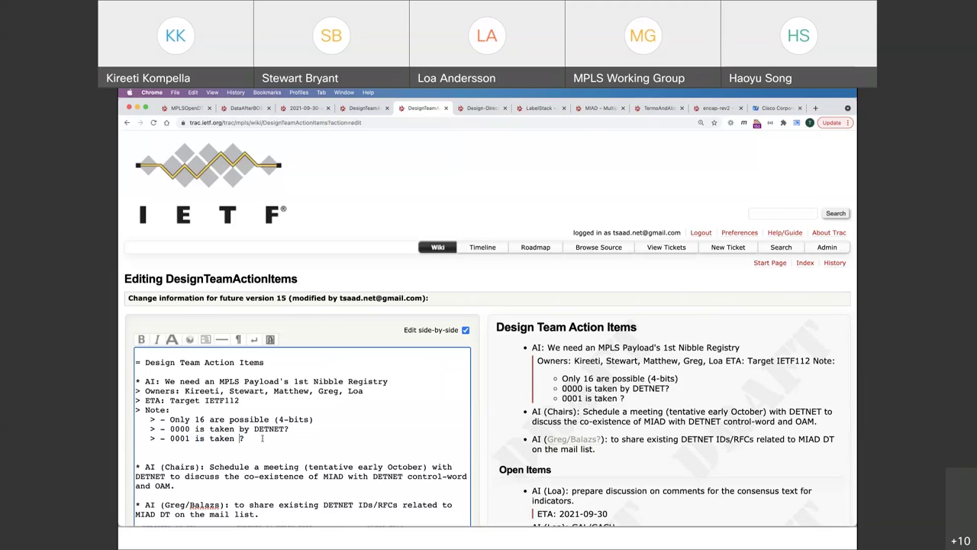
{"action": "type", "text": "by"}
{"action": "key", "text": "Up"}
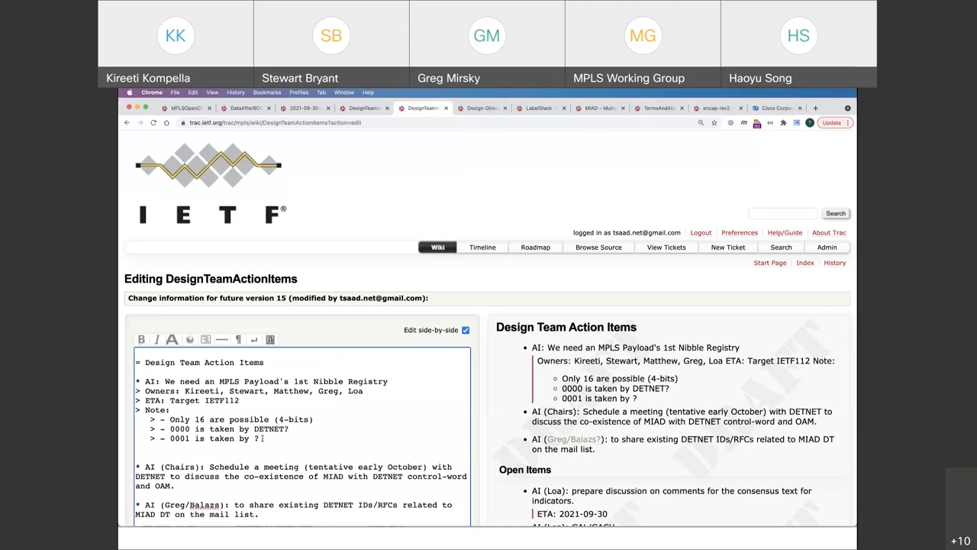
{"action": "key", "text": "BackSpace"}
Add a 'b' binary suffix to the values, making them 0000b and 0001b.
{"action": "left_click", "coordinate": [191, 428]}
{"action": "type", "text": "b"}
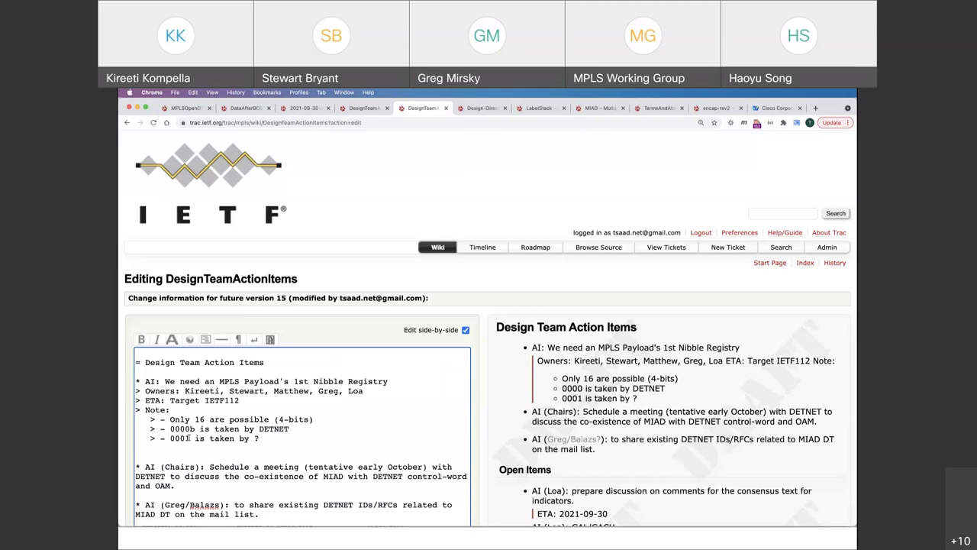
{"action": "left_click", "coordinate": [191, 438]}
{"action": "type", "text": "b"}
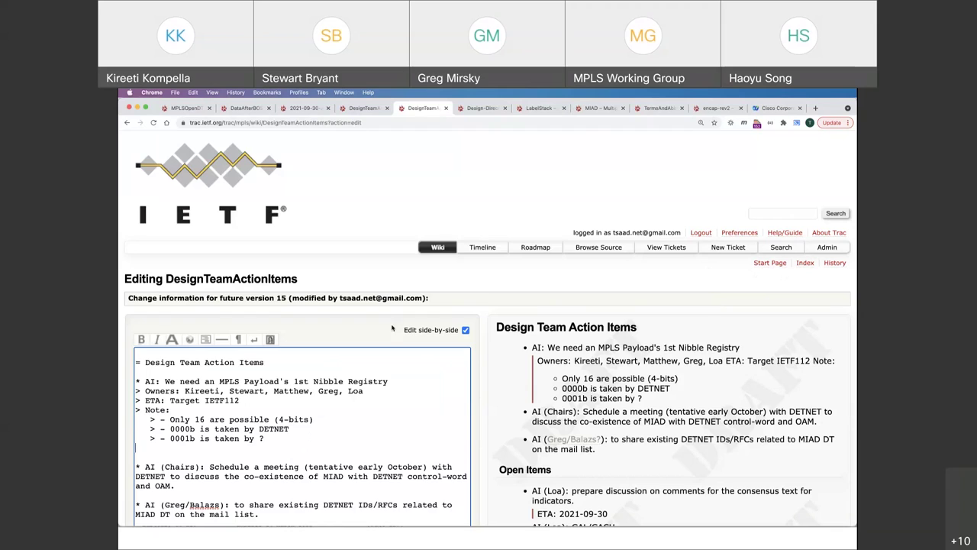
Add a note bullet reading '0001b is taken by OAM; 0101 is for BIER'.
{"action": "left_click", "coordinate": [270, 437]}
{"action": "key", "text": "Return"}
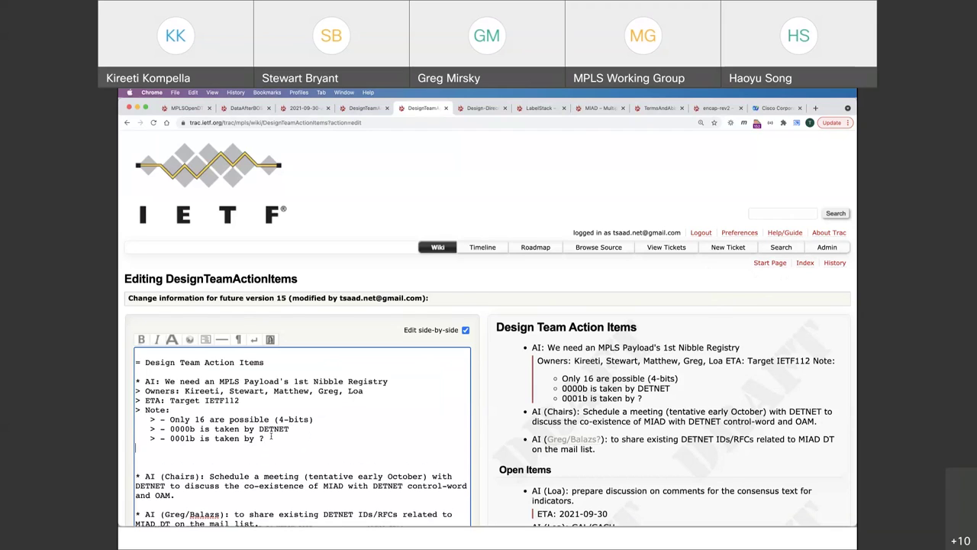
{"action": "type", "text": "> - 0001 is for OAM; 0101 is for BIER"}
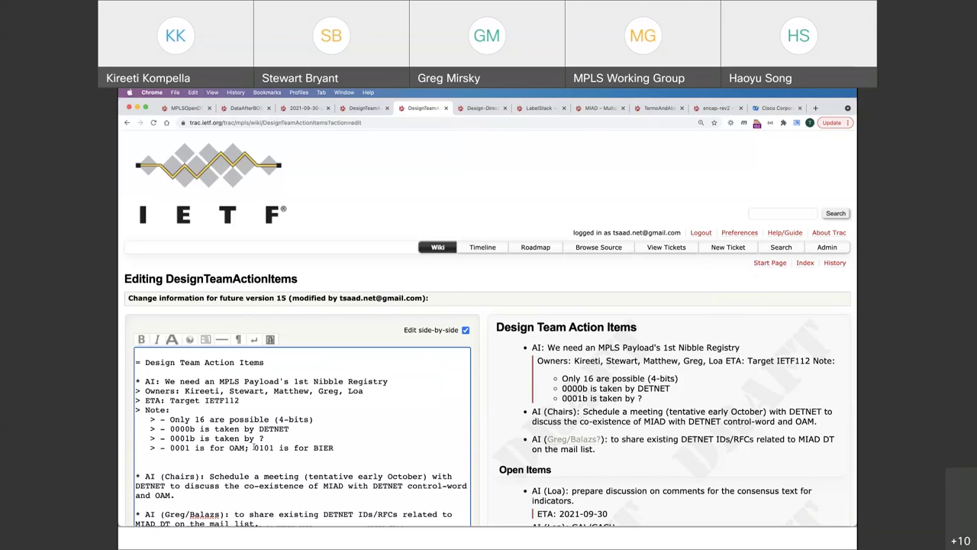
{"action": "left_click", "coordinate": [191, 448]}
{"action": "type", "text": "b"}
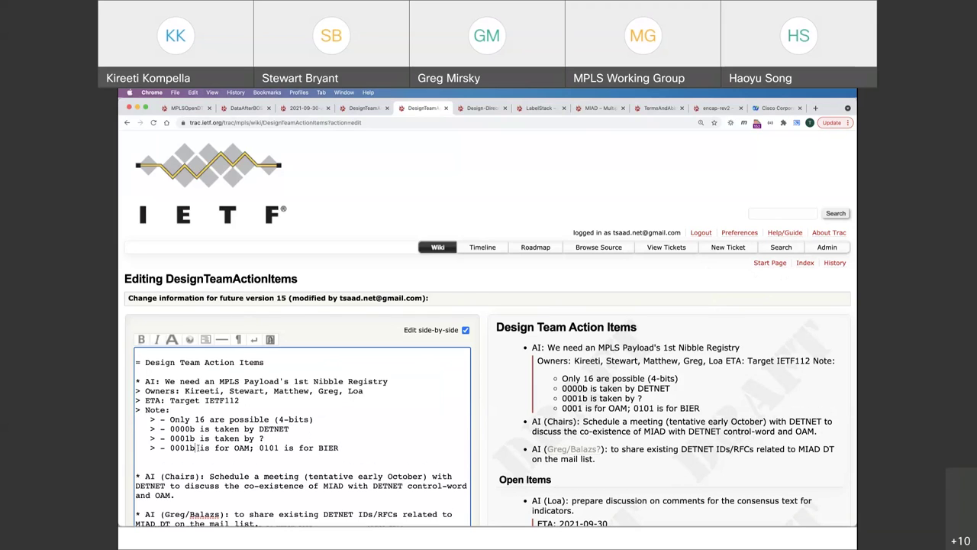
{"action": "key", "text": "alt+shift+Left"}
{"action": "type", "text": "taken b"}
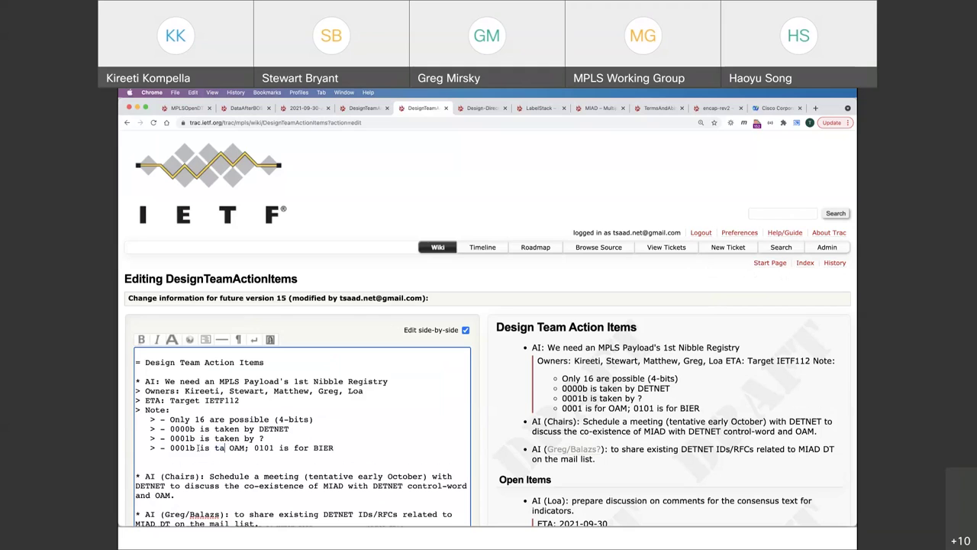
{"action": "type", "text": "y"}
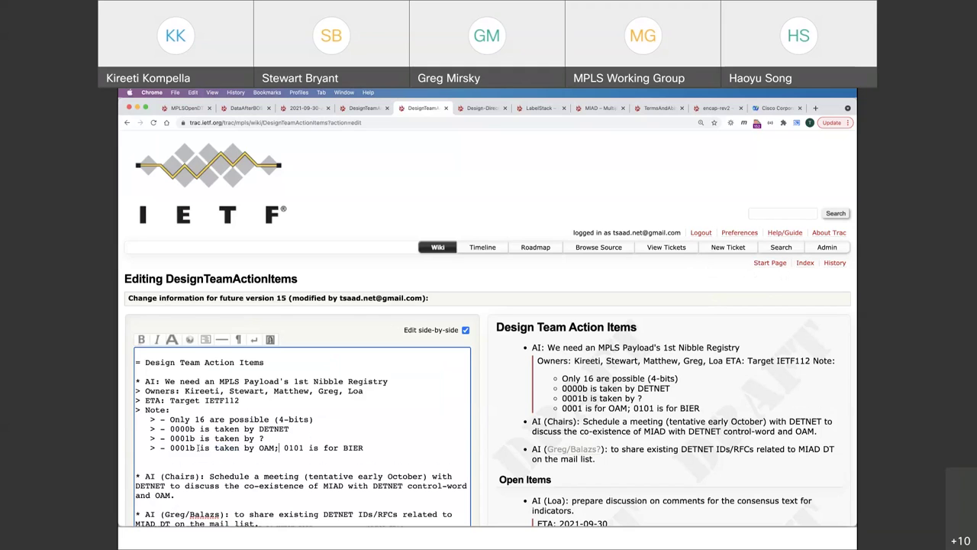